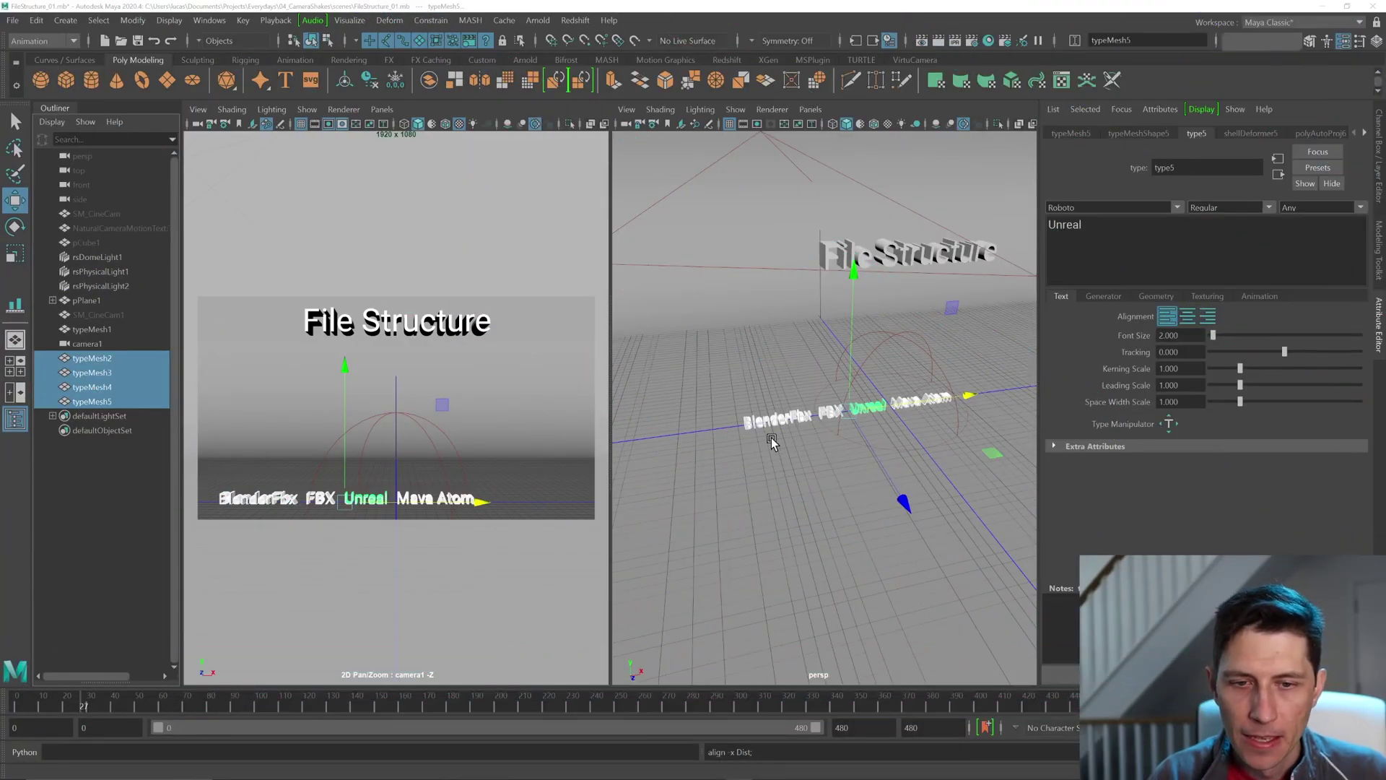
# Tumble the perspective view closer to the text row and select the FBX text mesh.
pyautogui.moveTo(771, 437)
pyautogui.keyDown('alt'); pyautogui.mouseDown()
pyautogui.moveTo(821, 481)
pyautogui.moveTo(972, 423)
pyautogui.moveTo(809, 461)
pyautogui.mouseUp(); pyautogui.keyUp('alt')
pyautogui.click(859, 446)
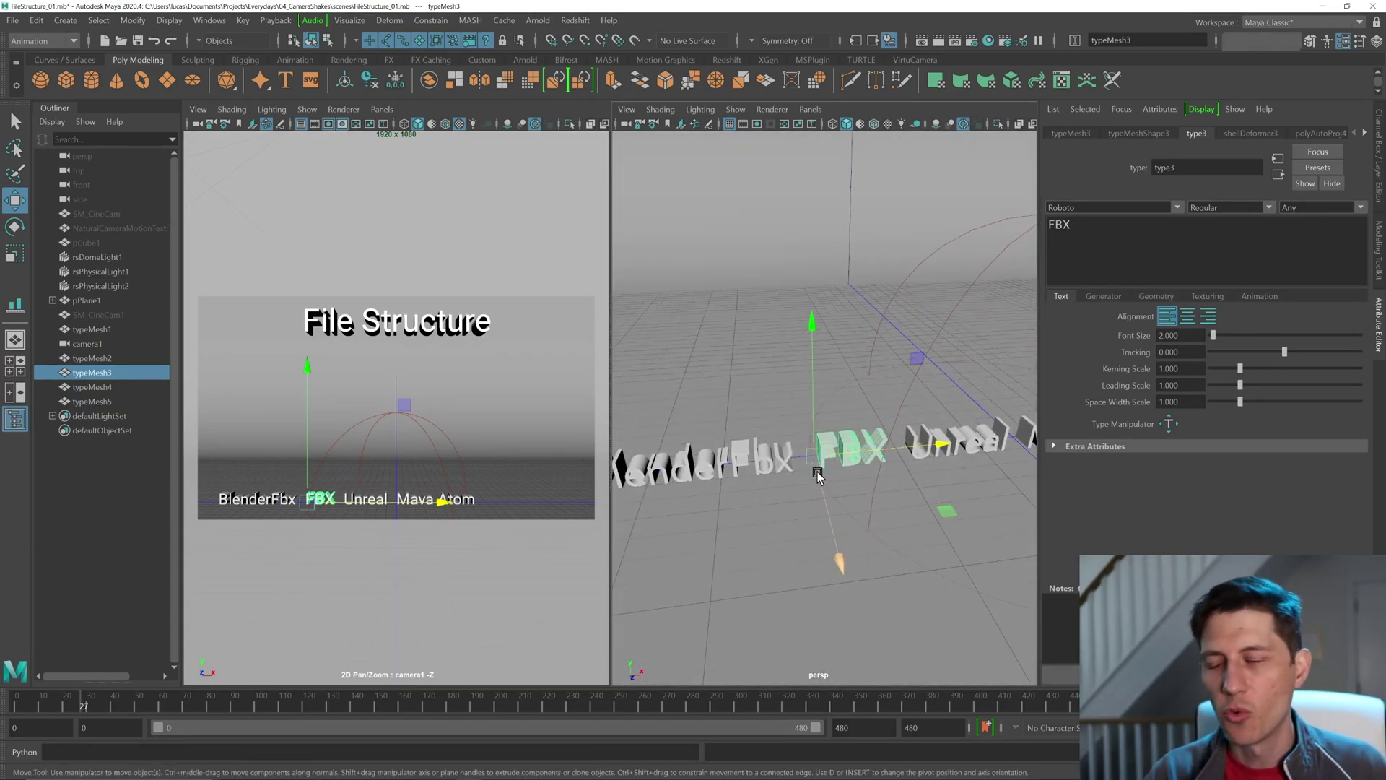
pyautogui.keyDown('alt'); pyautogui.moveTo(814, 496); pyautogui.dragTo(816, 502); pyautogui.keyUp('alt')
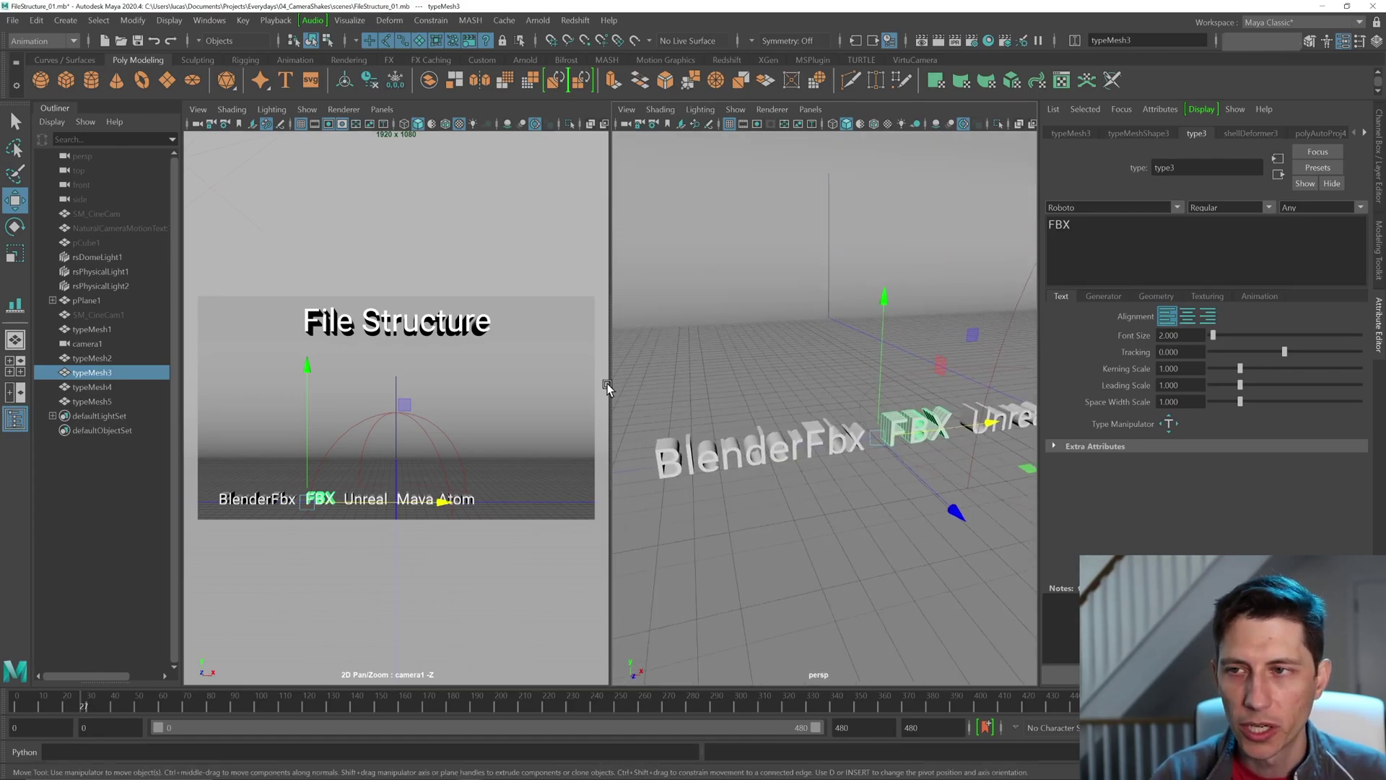
# Add BlenderFbx to the FBX selection, activate the Align Tool, and maximize the persp view.
pyautogui.keyDown('shift'); pyautogui.click(769, 445); pyautogui.keyUp('shift')
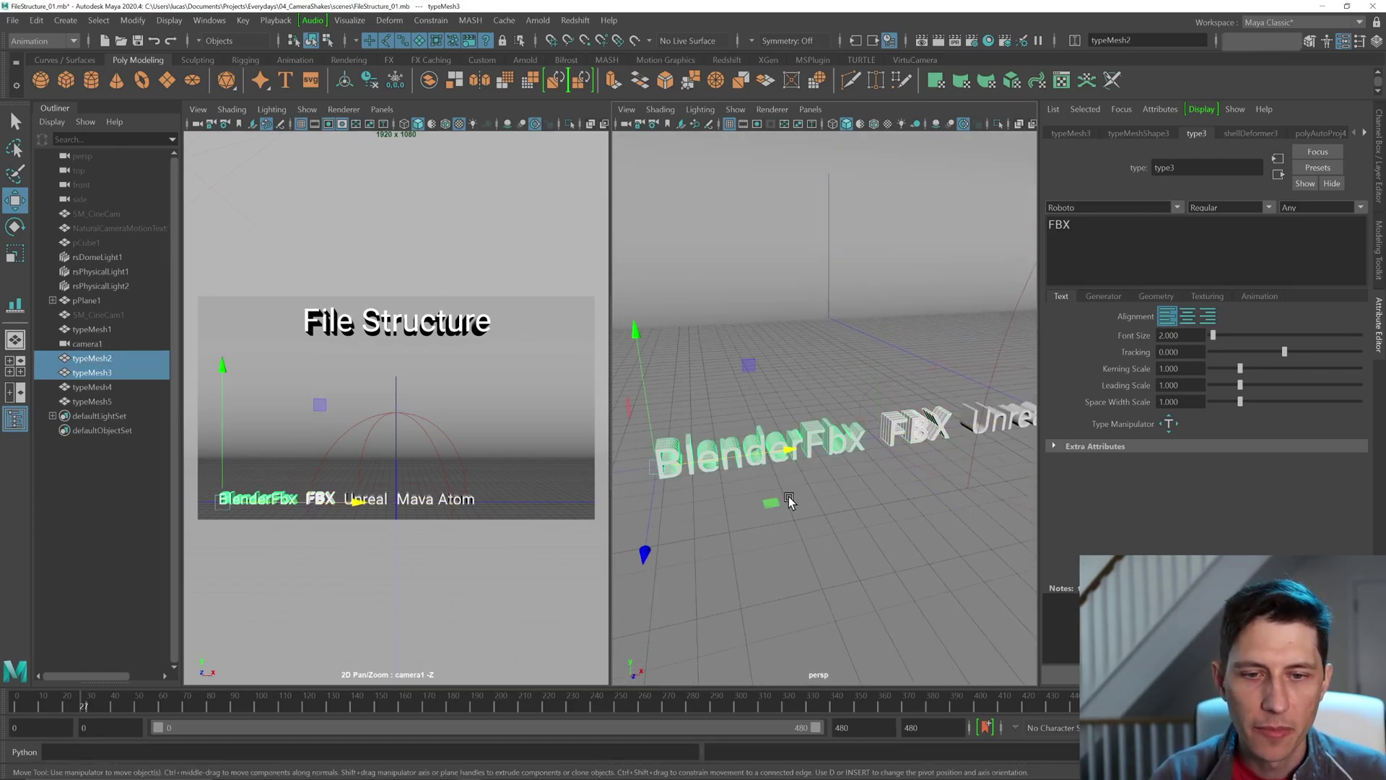
pyautogui.keyDown('alt'); pyautogui.moveTo(770, 446); pyautogui.dragTo(801, 466); pyautogui.keyUp('alt')
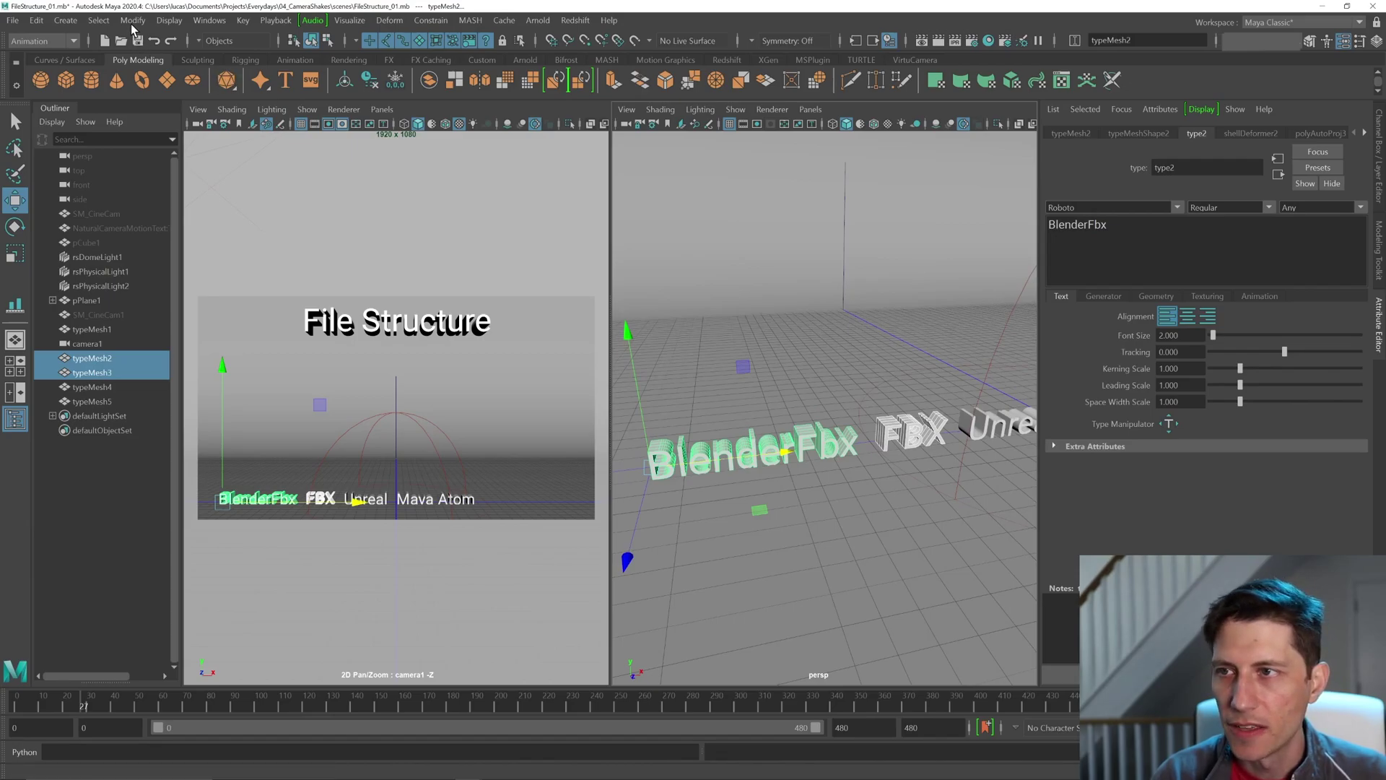
pyautogui.click(134, 21)
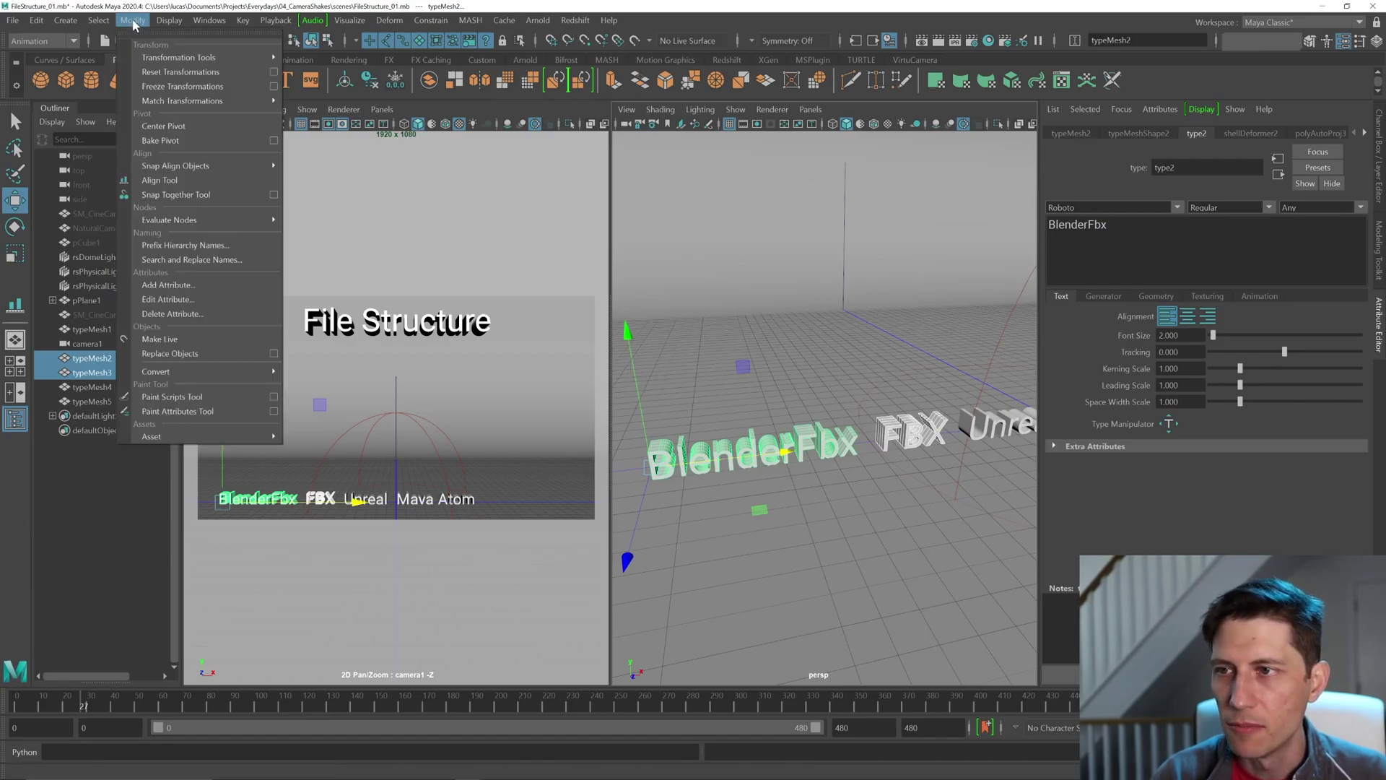
pyautogui.click(162, 180)
pyautogui.scroll(3, 785, 455)
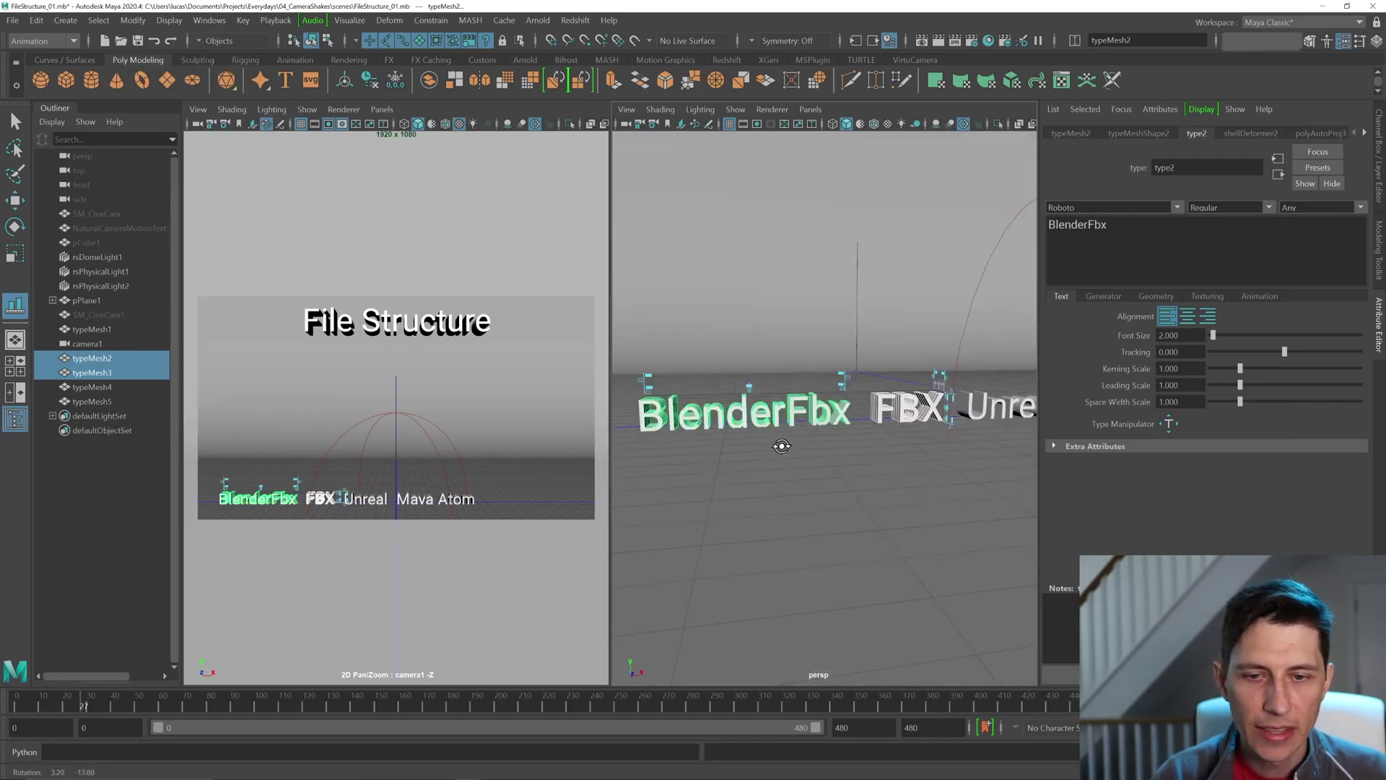
pyautogui.press('space')
pyautogui.keyDown('alt'); pyautogui.moveTo(772, 457); pyautogui.dragTo(863, 464); pyautogui.keyUp('alt')
# In a full-screen, top-down view, align FBX leftward to overlap BlenderFbx's right end.
pyautogui.hotkey('ctrl', 'space')
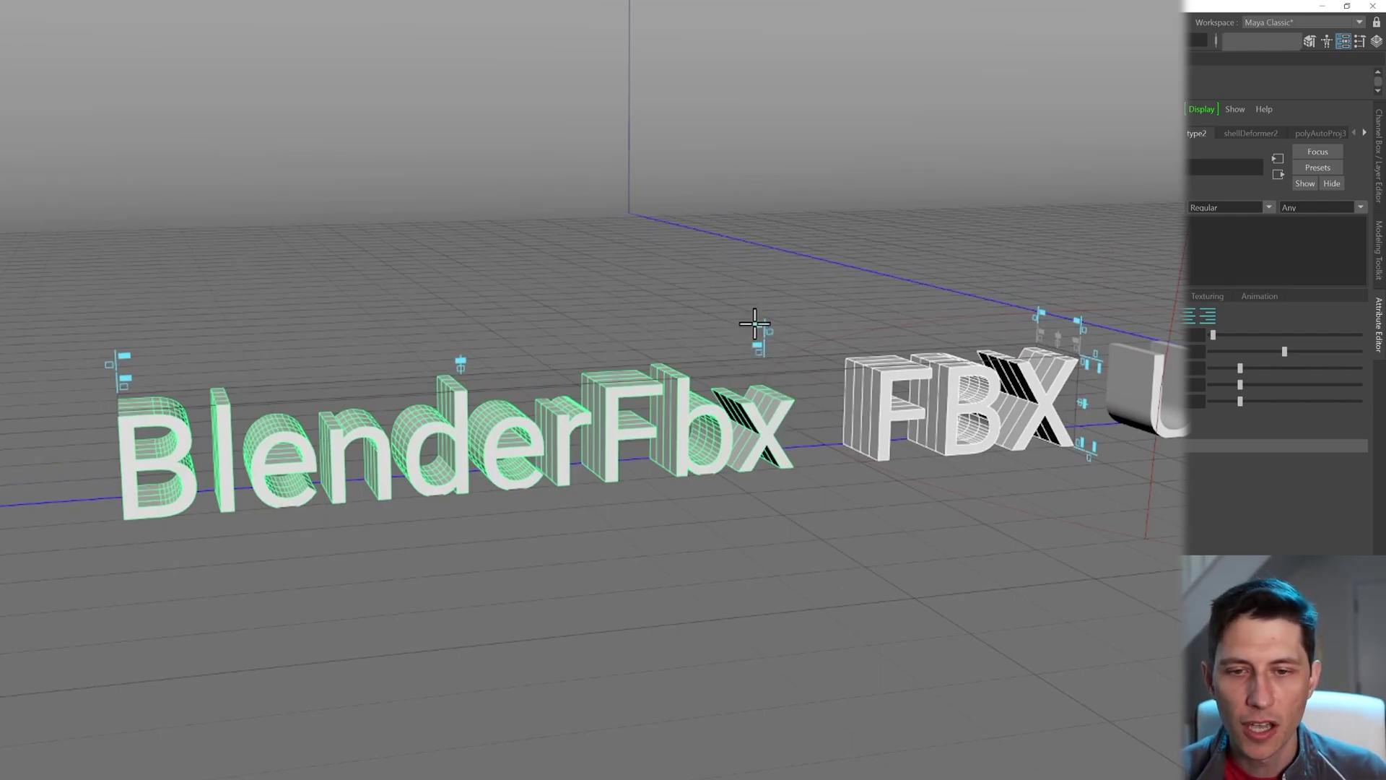
pyautogui.scroll(3, 758, 331)
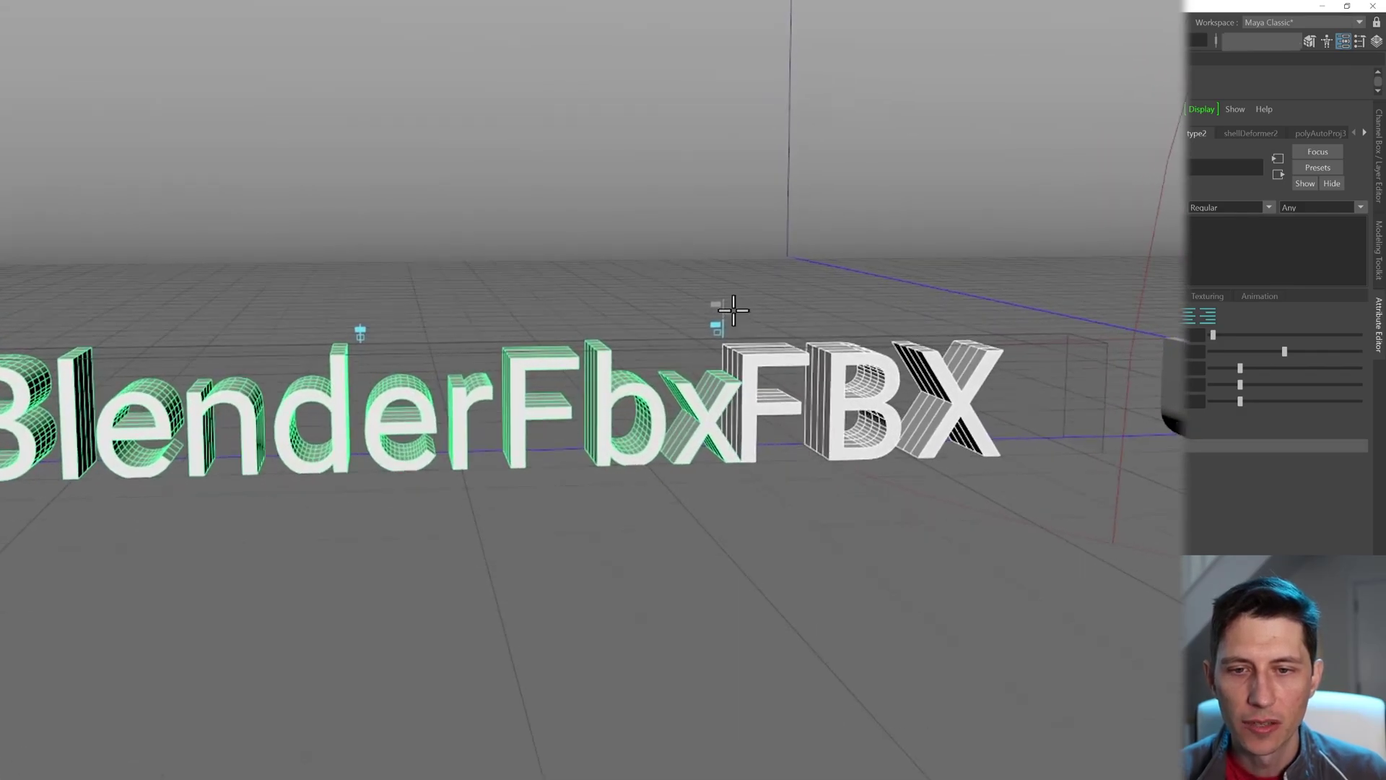
pyautogui.moveTo(735, 314)
pyautogui.keyDown('alt'); pyautogui.mouseDown()
pyautogui.moveTo(817, 451)
pyautogui.moveTo(741, 419)
pyautogui.mouseUp(); pyautogui.keyUp('alt')
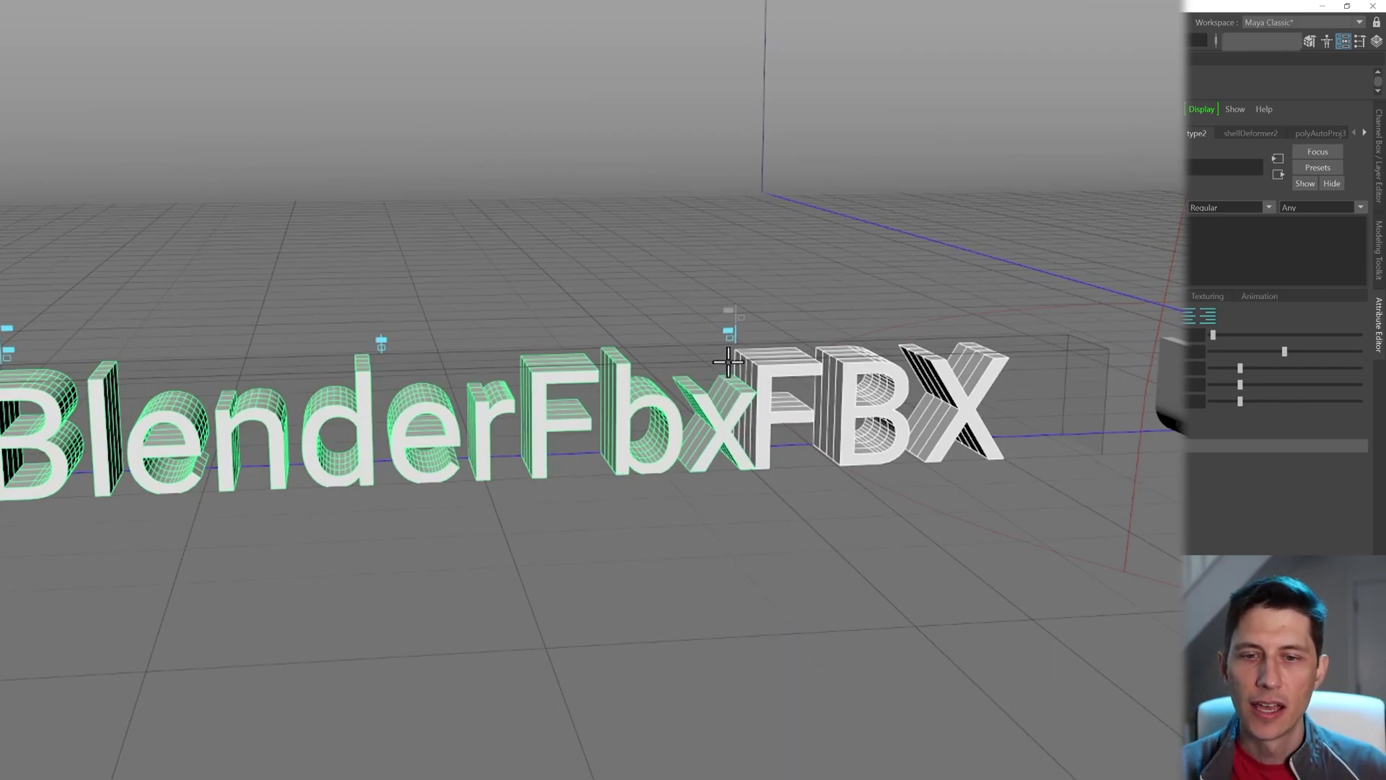
pyautogui.hotkey('ctrl', 'z')
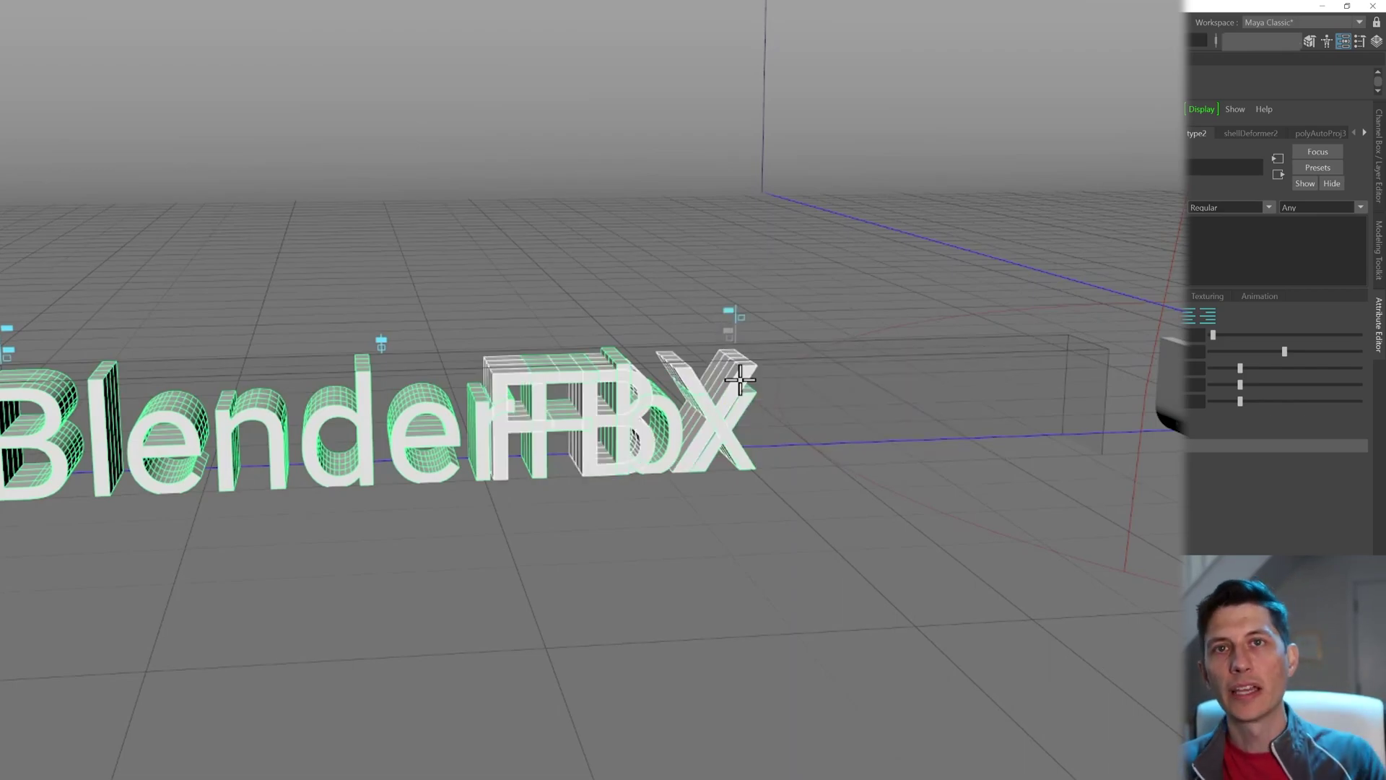